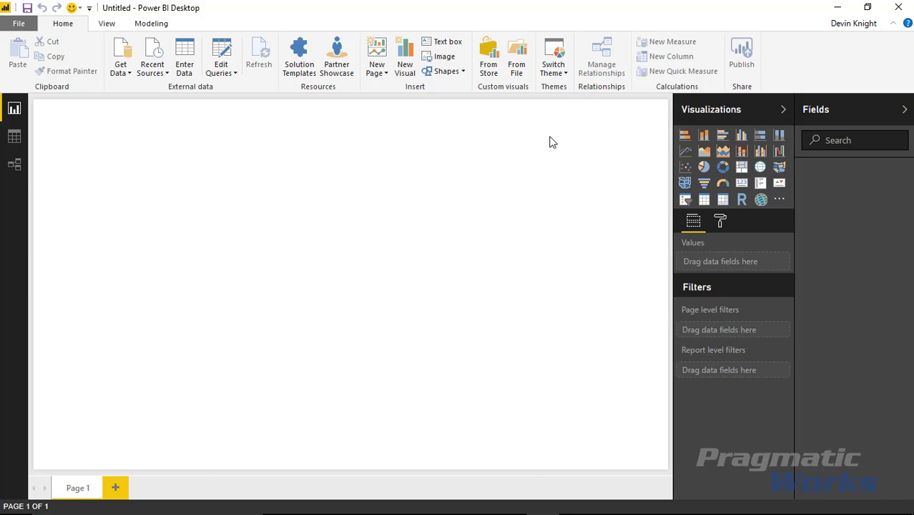
- Import the Monthly Opps table from Monthly Opportunities.xlsx into the data model
click(121, 59)
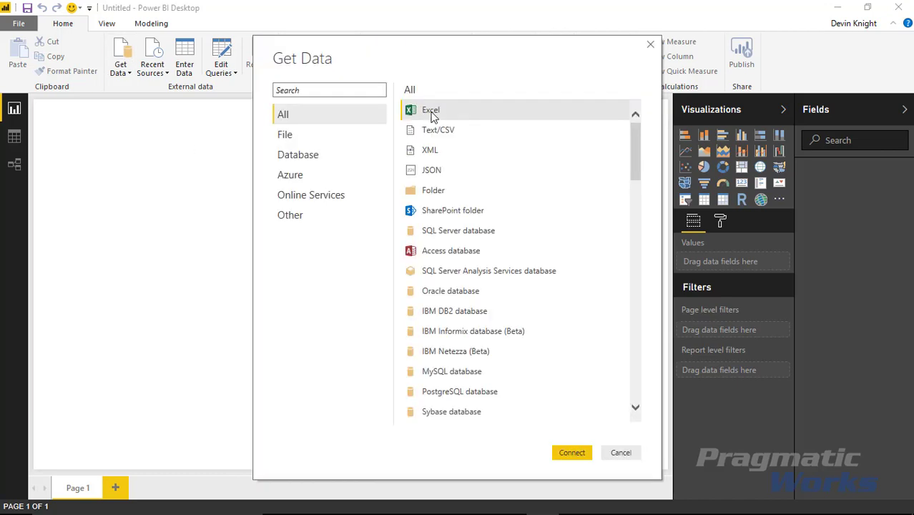
double_click(432, 108)
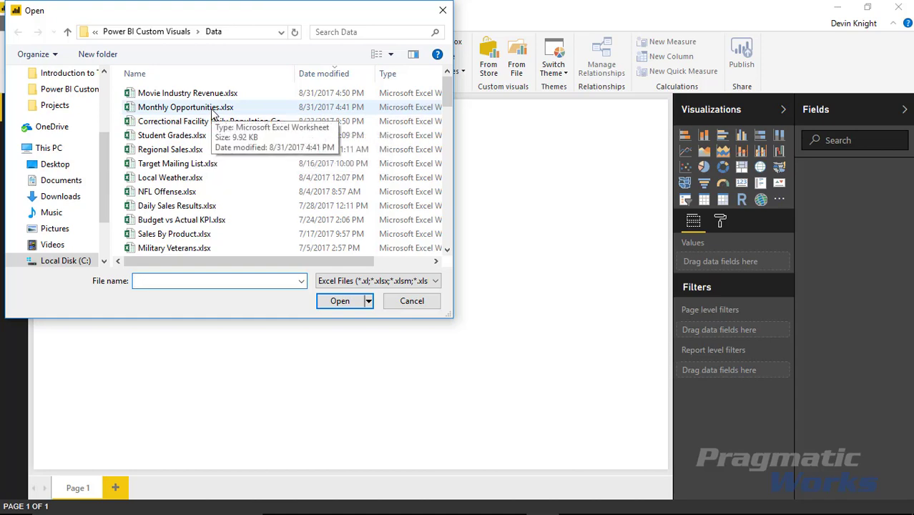
double_click(211, 108)
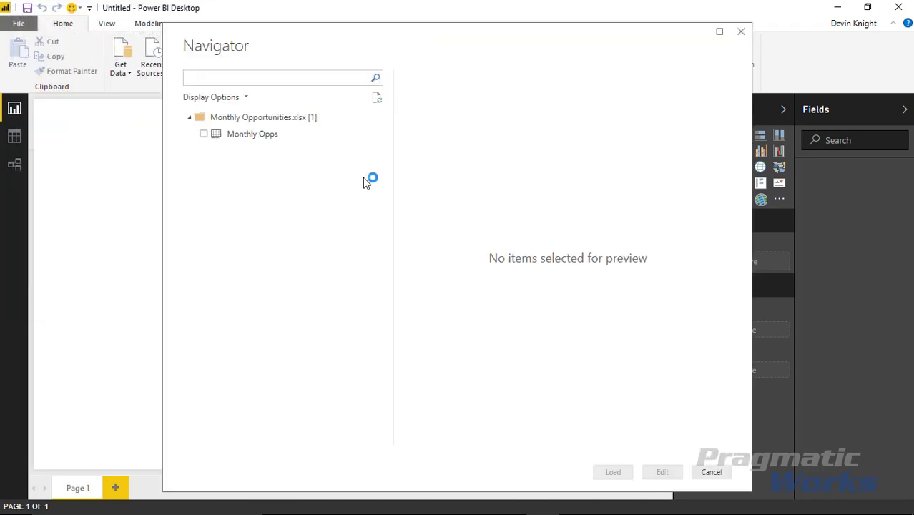
click(204, 134)
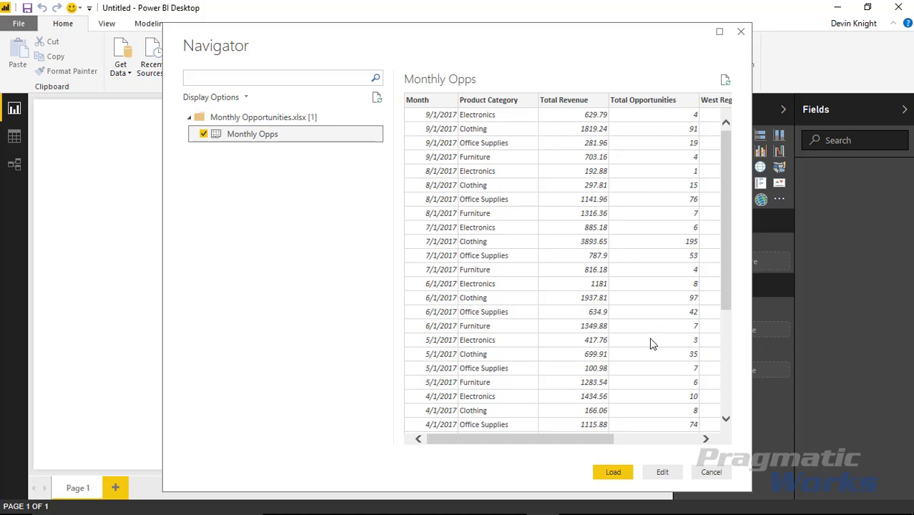
click(615, 474)
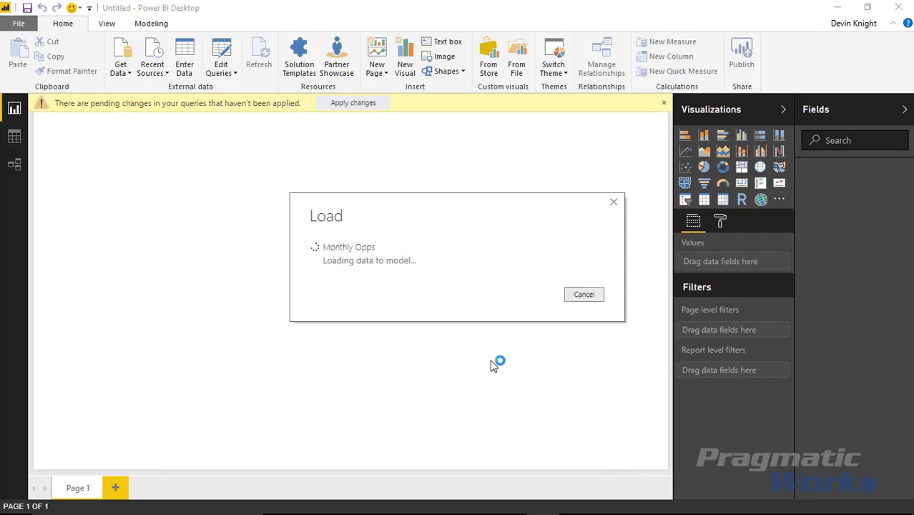
- Insert a large line and clustered column chart: Month axis, Total Revenue columns, Total Opportunities line
click(762, 154)
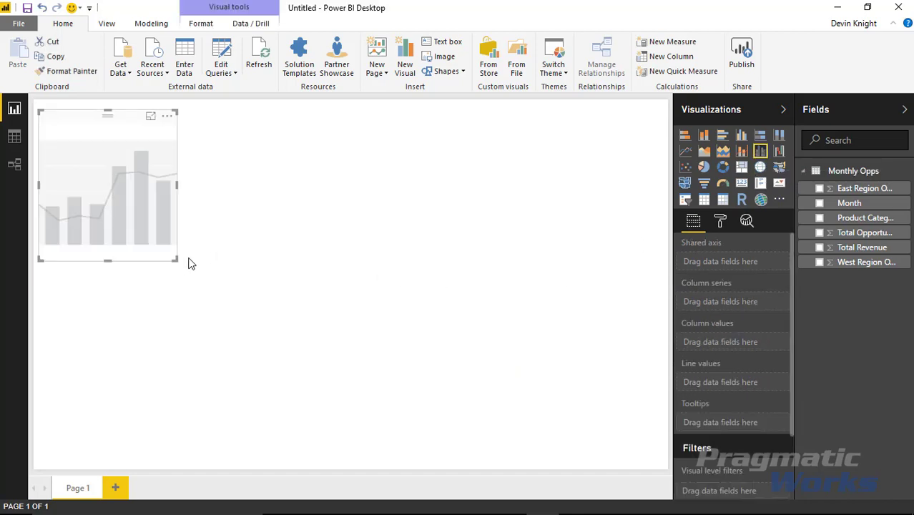
drag(174, 259, 456, 452)
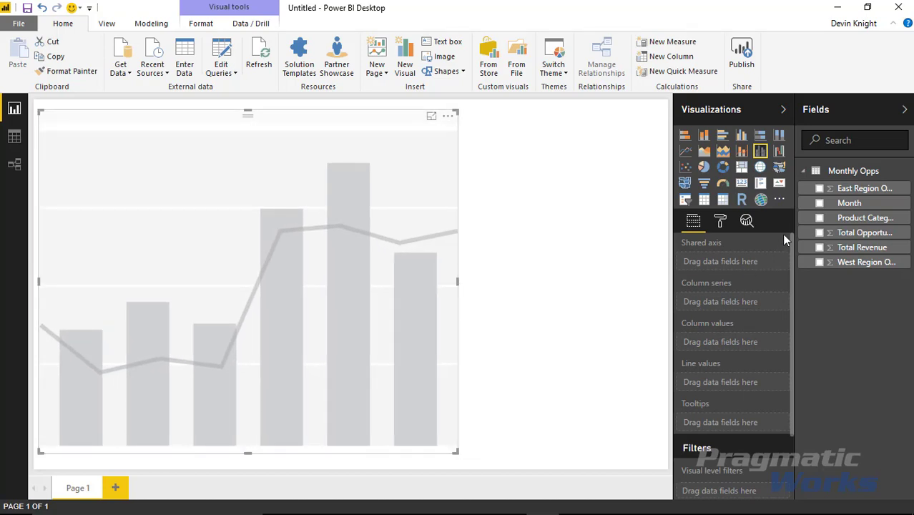
click(820, 203)
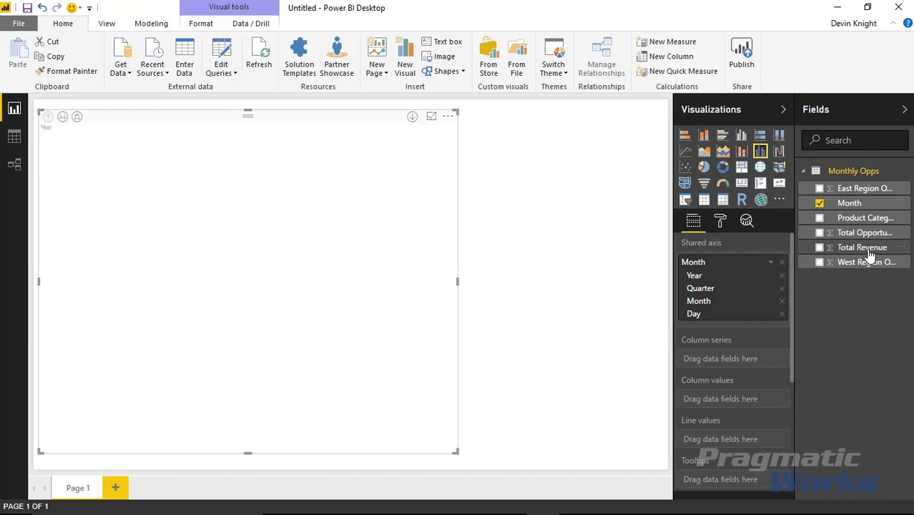
click(819, 249)
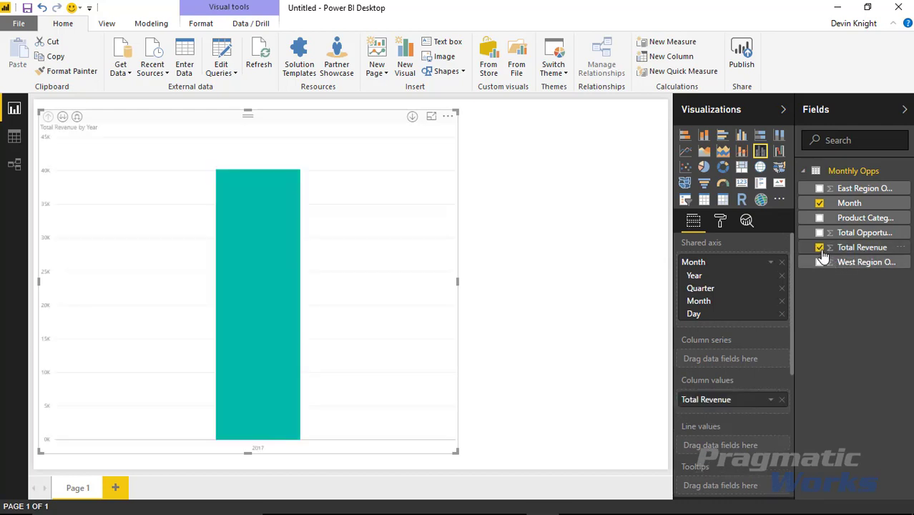
click(820, 234)
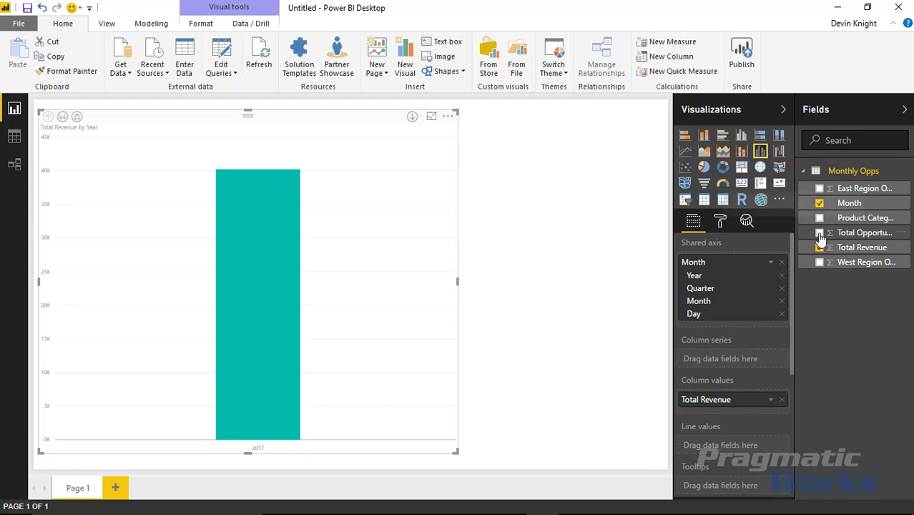
drag(720, 417, 724, 464)
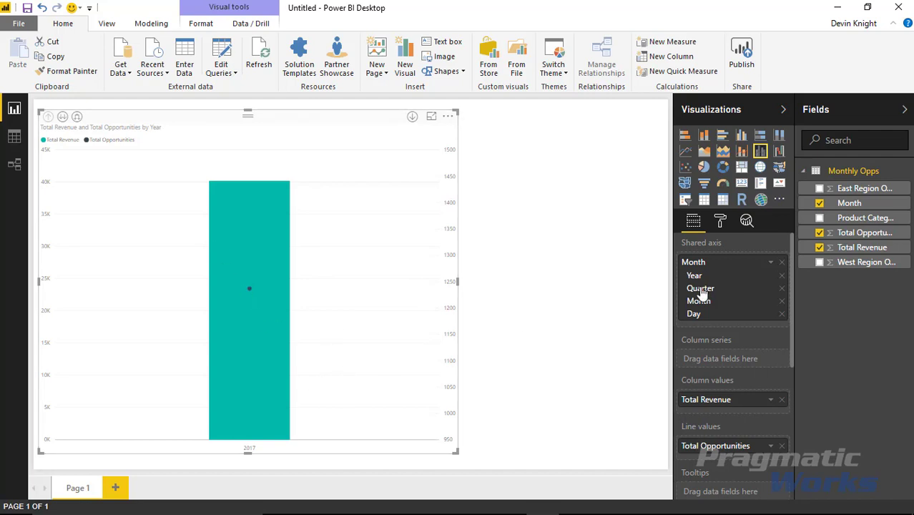
- Remove Year and Quarter from the shared axis hierarchy so the chart shows January–September
click(781, 275)
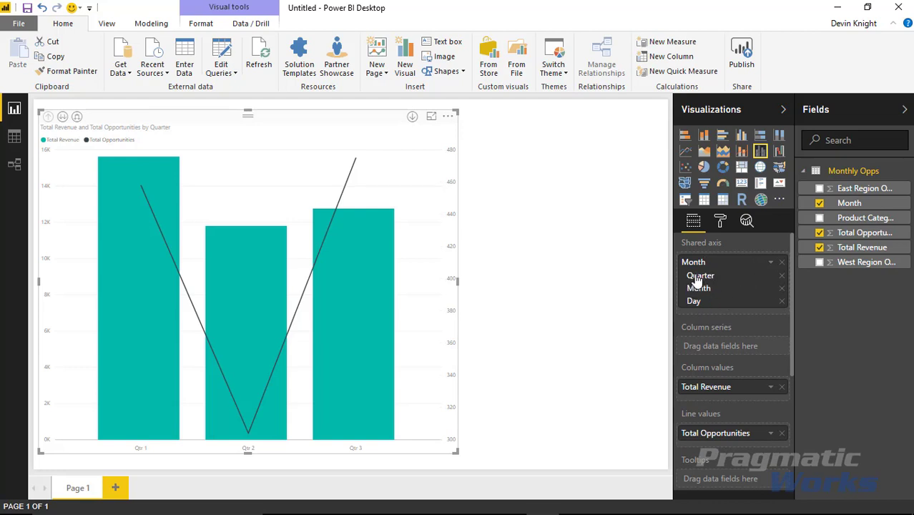
click(781, 275)
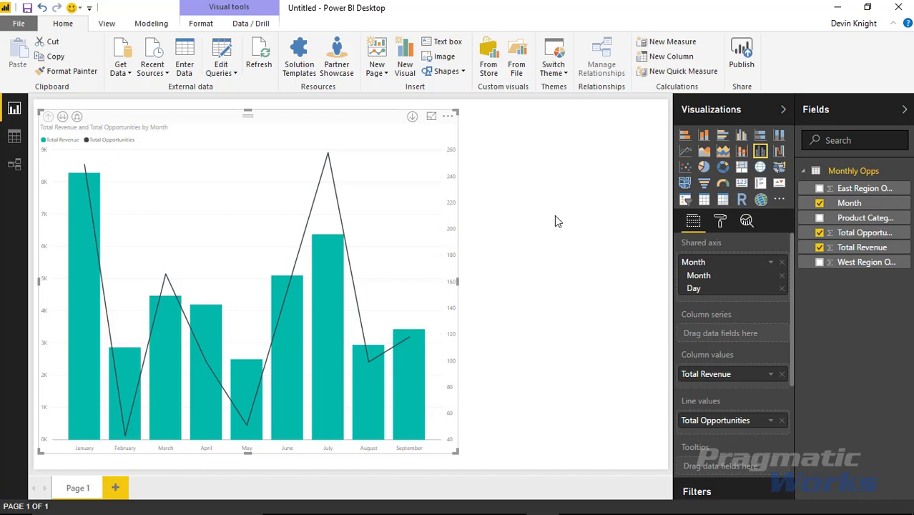
click(488, 69)
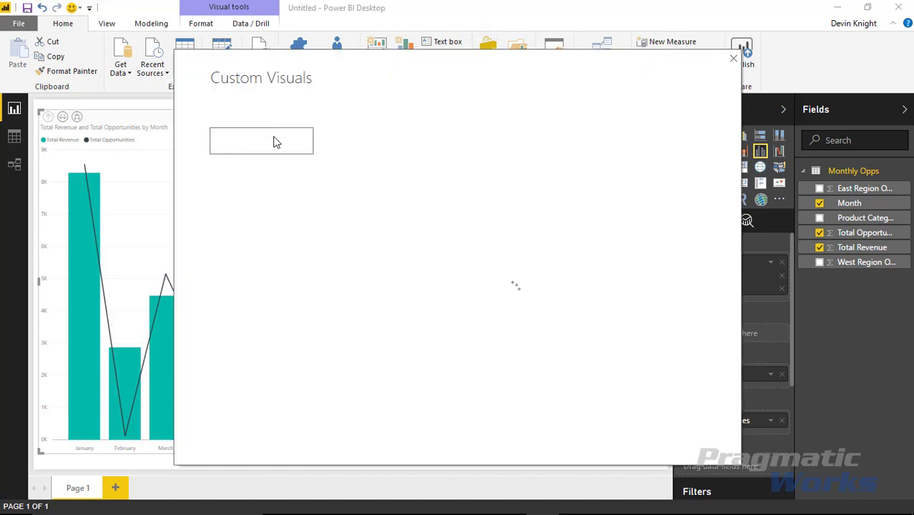
- Search the store for 'tooltip' and add the Dynamic Tooltip by MAQ Software visual
text(tooltip)
key(Return)
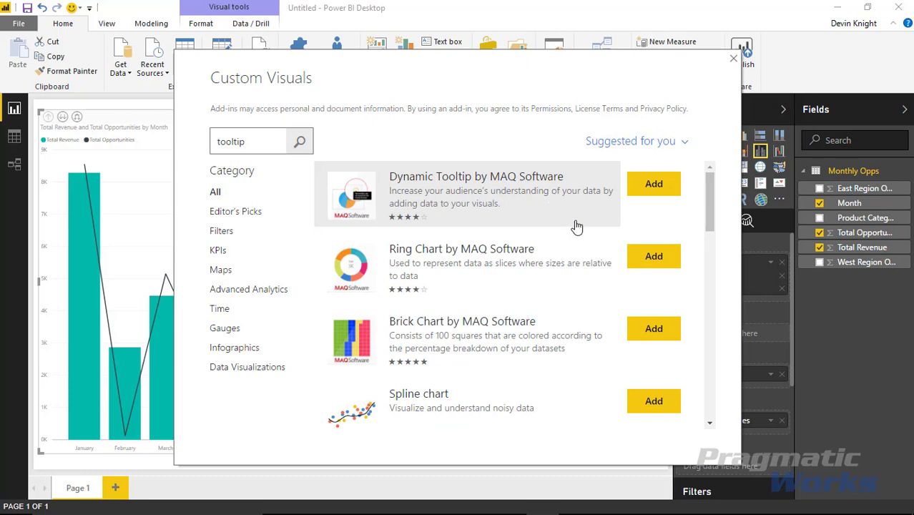
click(648, 187)
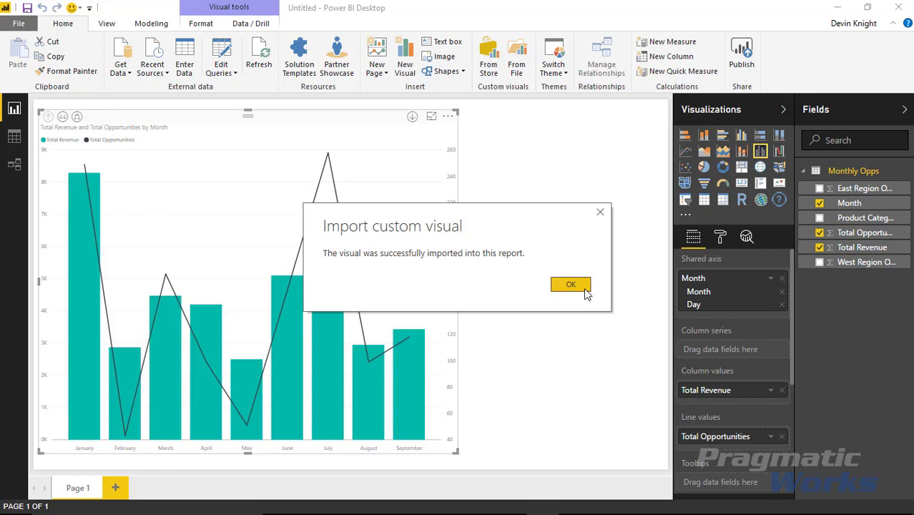
click(583, 286)
click(556, 238)
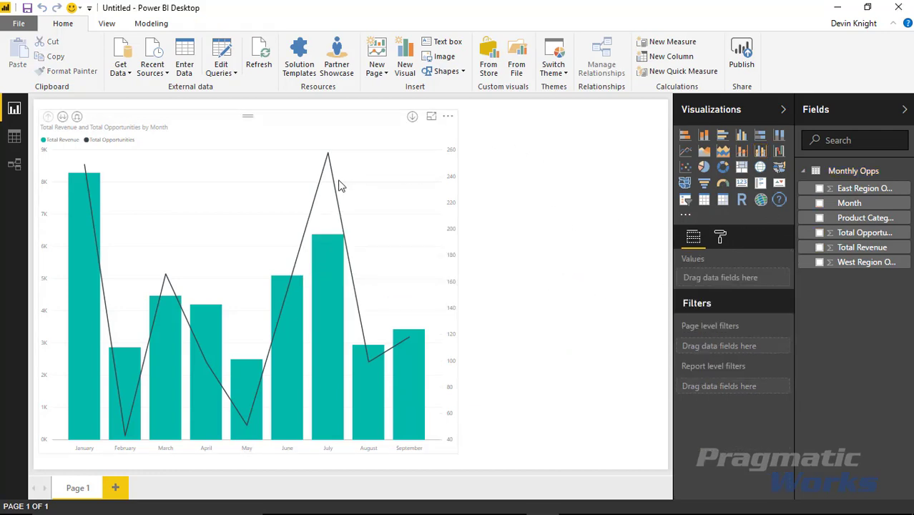
- Add a Dynamic Tooltip visual bound to Total Opportunities and place it right of the chart
click(778, 203)
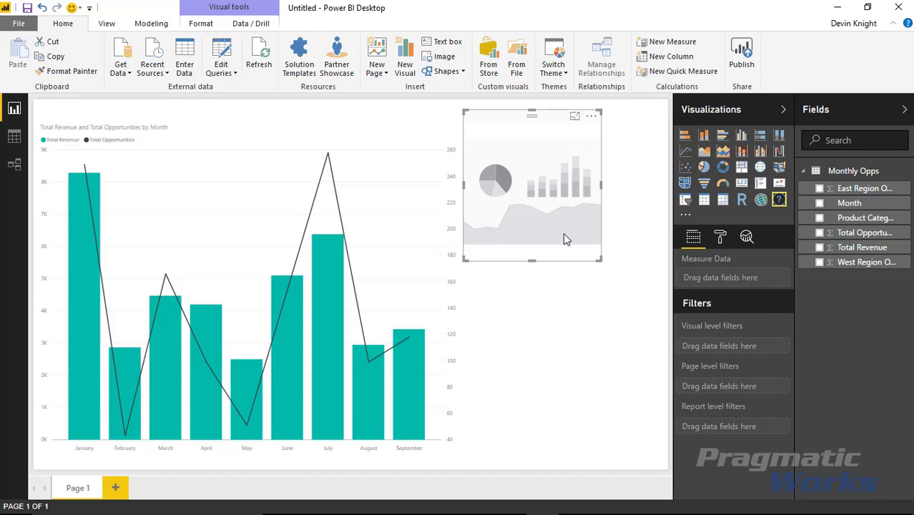
click(819, 232)
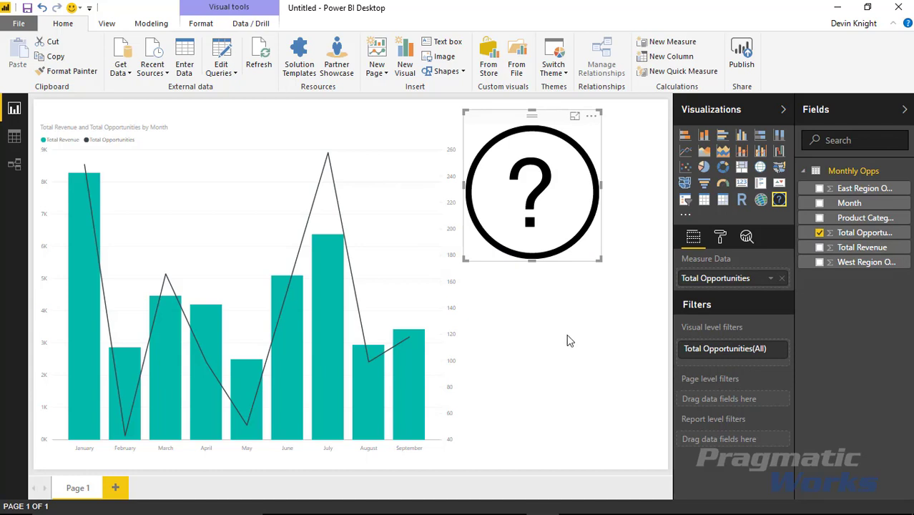
drag(599, 259, 427, 123)
click(522, 268)
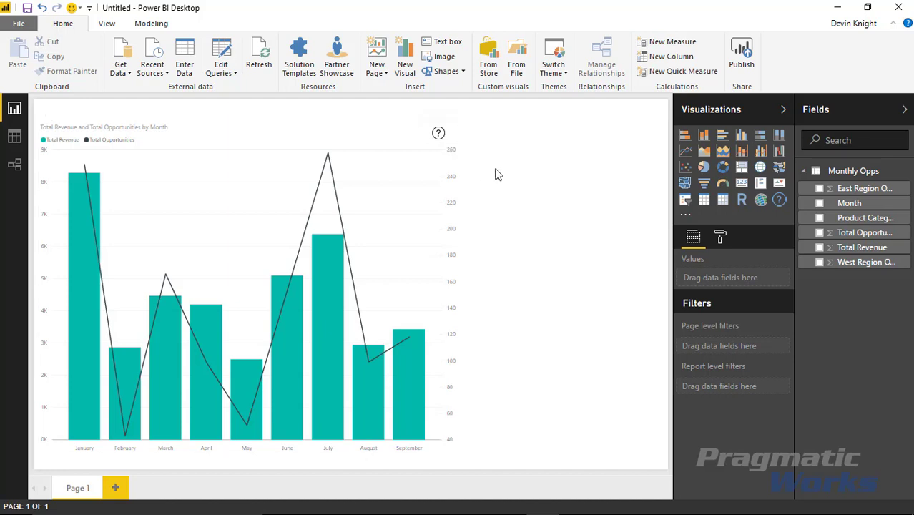
mouse_move(443, 141)
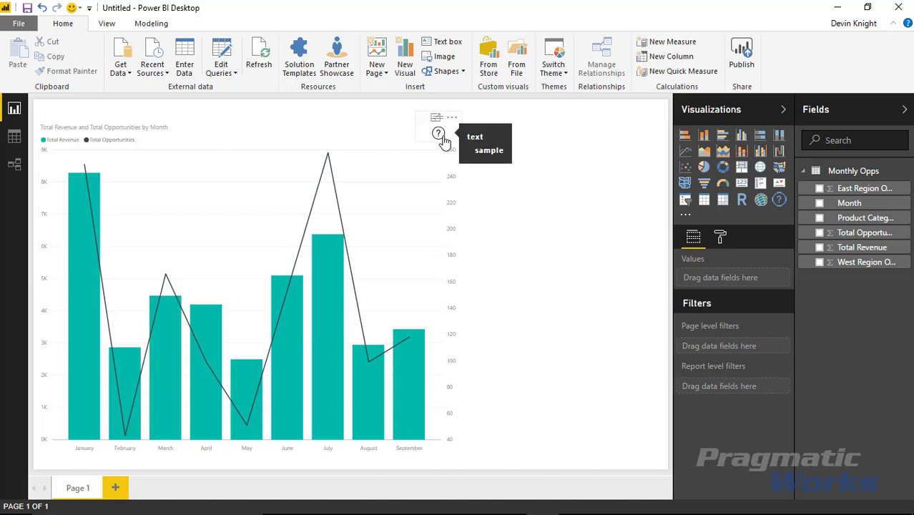
drag(429, 124, 644, 285)
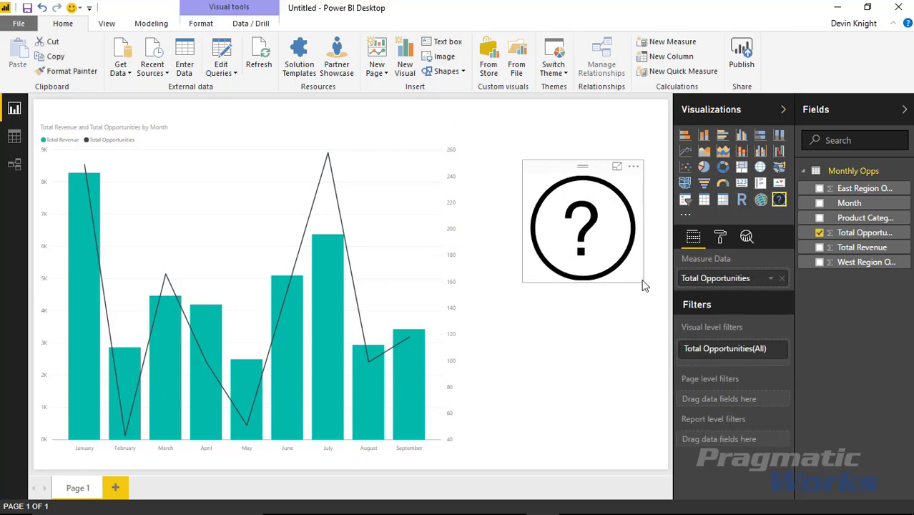
mouse_move(611, 260)
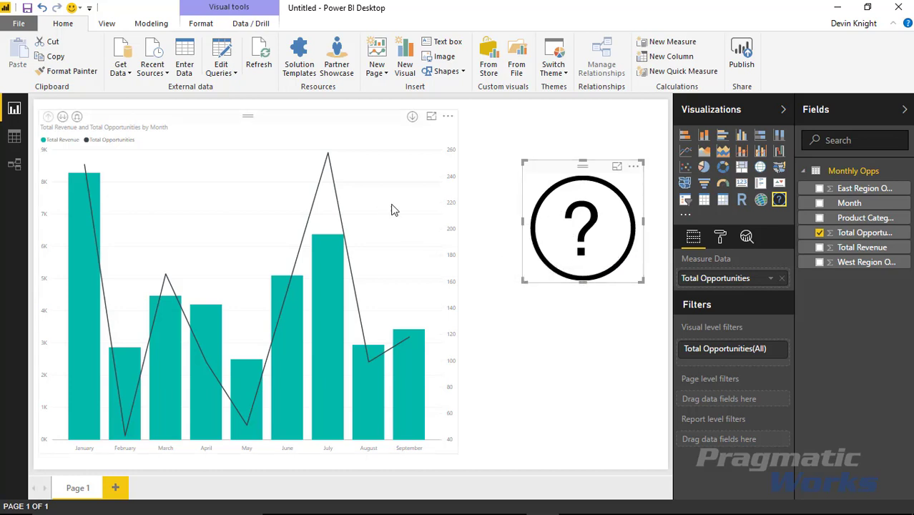
- Set the tooltip header to 'Total Opportunities' and body to 'Opportunities vs Total Revenue for the year'
click(722, 238)
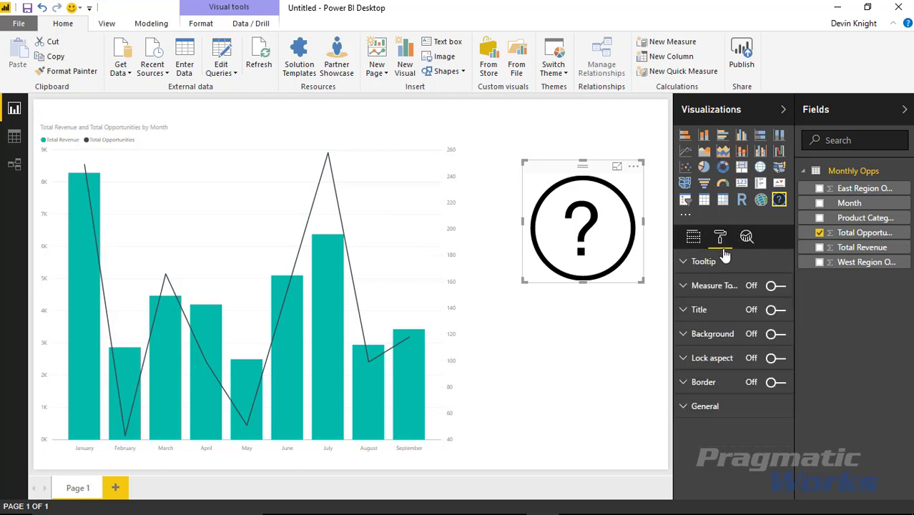
click(688, 261)
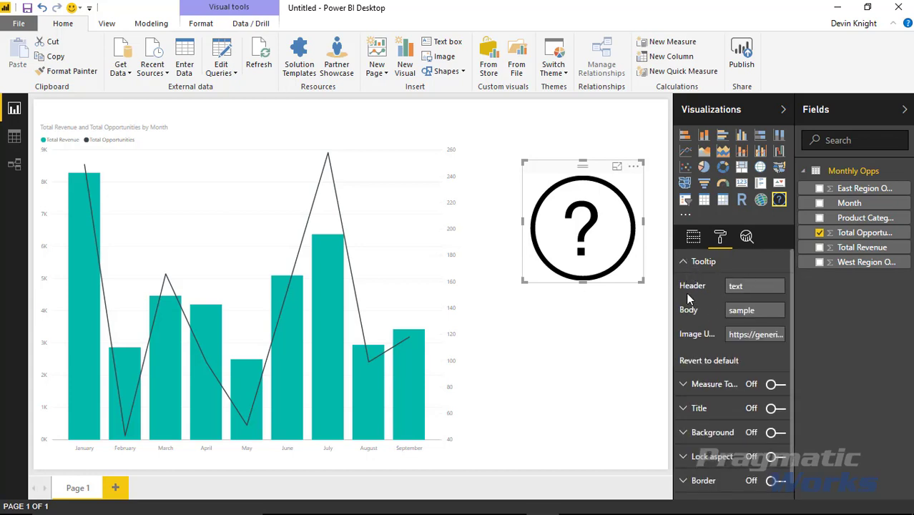
mouse_move(572, 209)
text(Total)
text( Opportunities)
click(770, 310)
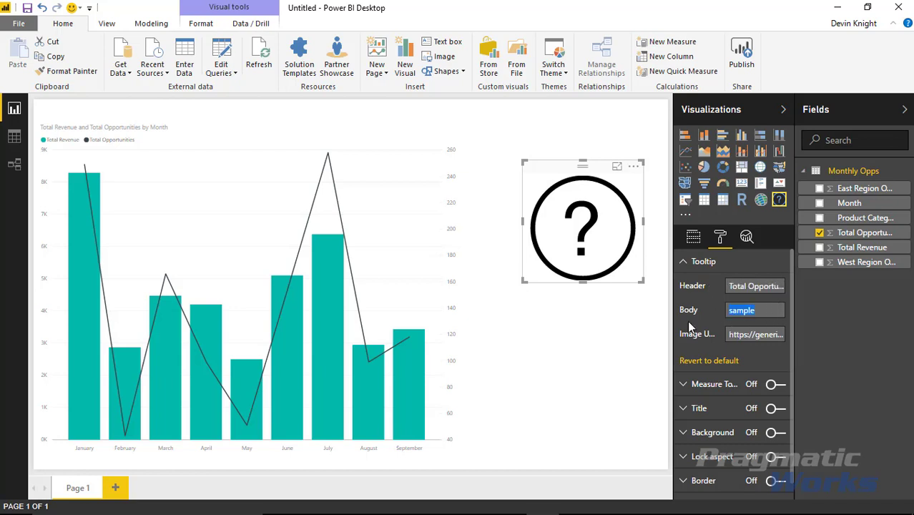
text(Op)
text(portunities vs Total)
text( Re)
text(venue for the year)
click(737, 336)
- Shrink the question-mark visual to a small icon above the chart
mouse_move(585, 252)
drag(642, 281, 568, 207)
drag(525, 164, 404, 104)
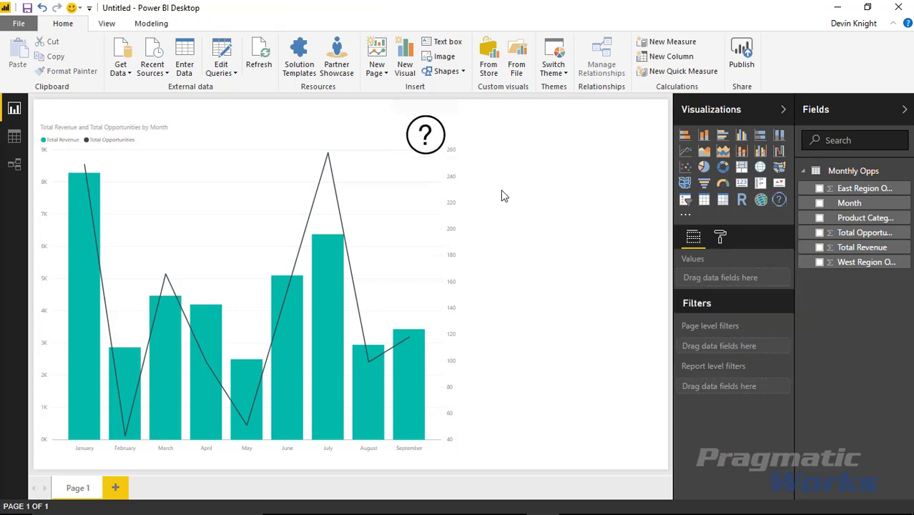
click(443, 156)
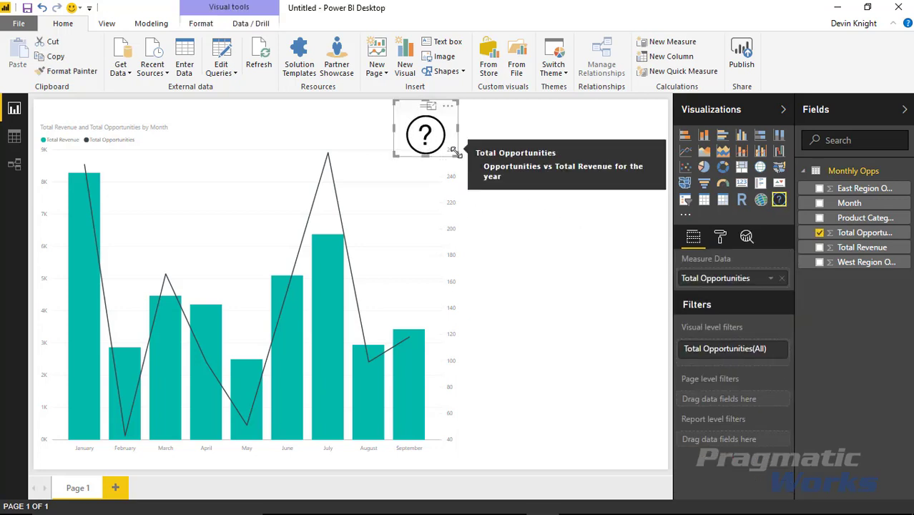
- Shrink the question-mark visual slightly
drag(459, 156, 445, 141)
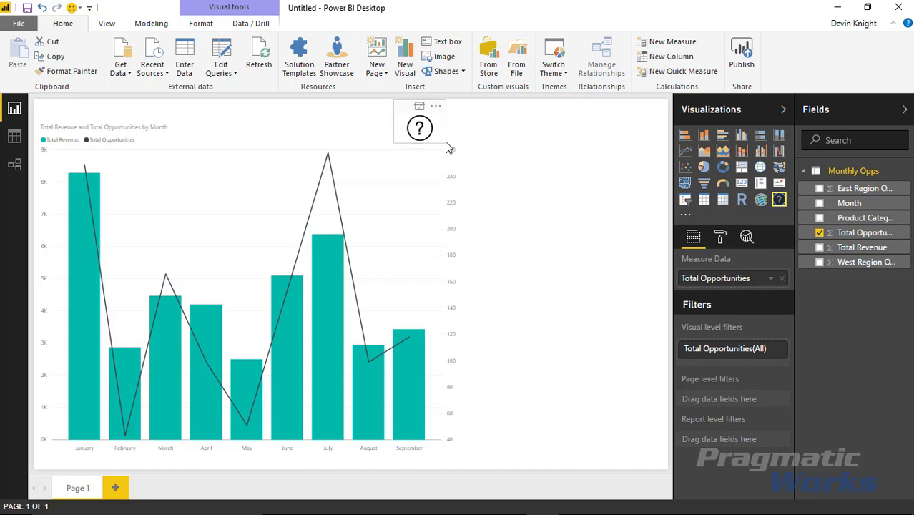
click(446, 141)
click(416, 121)
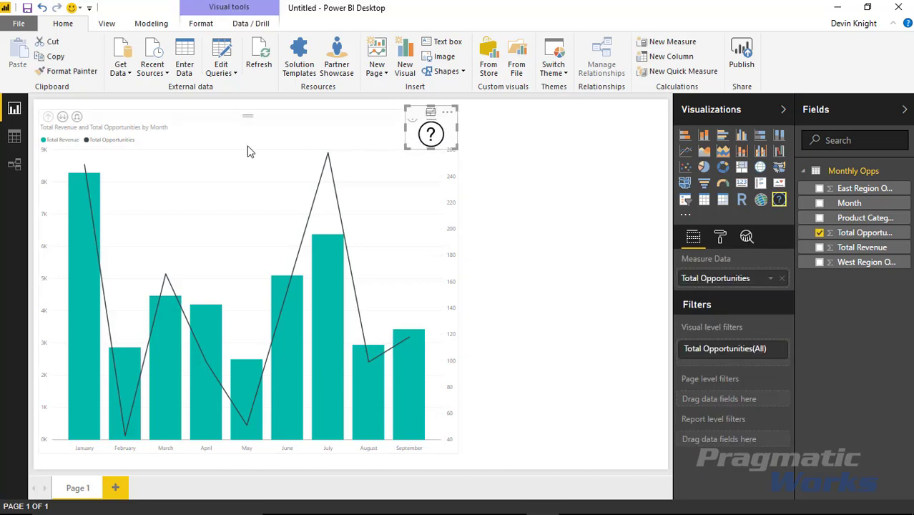
- Review the combo chart's Title format settings
click(170, 123)
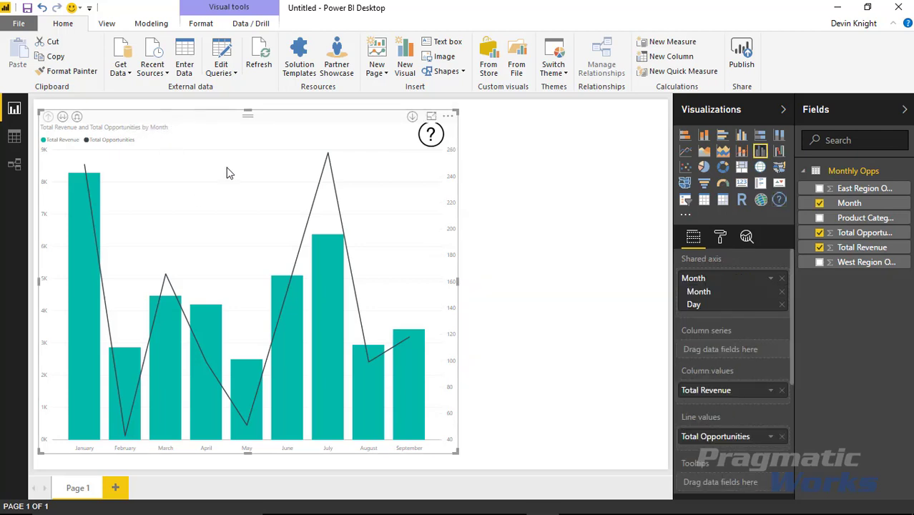
click(720, 239)
scroll(751, 372, down, 1)
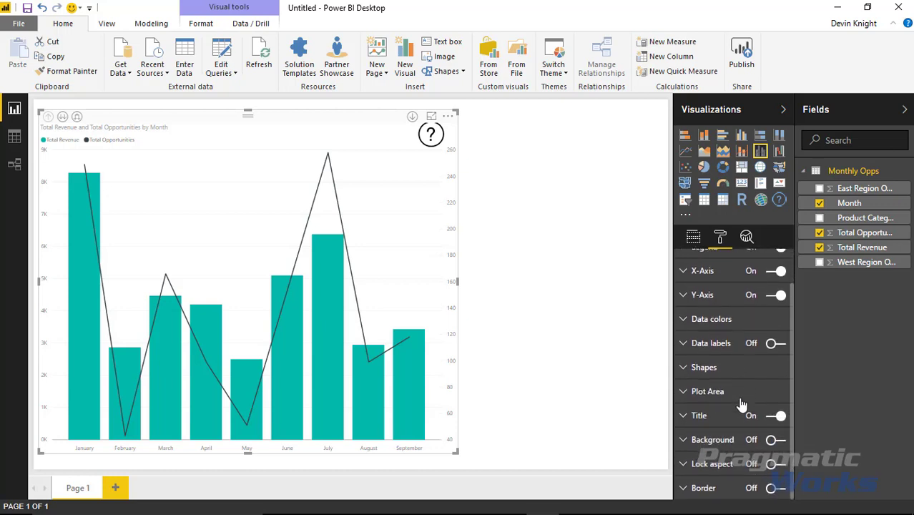
click(742, 420)
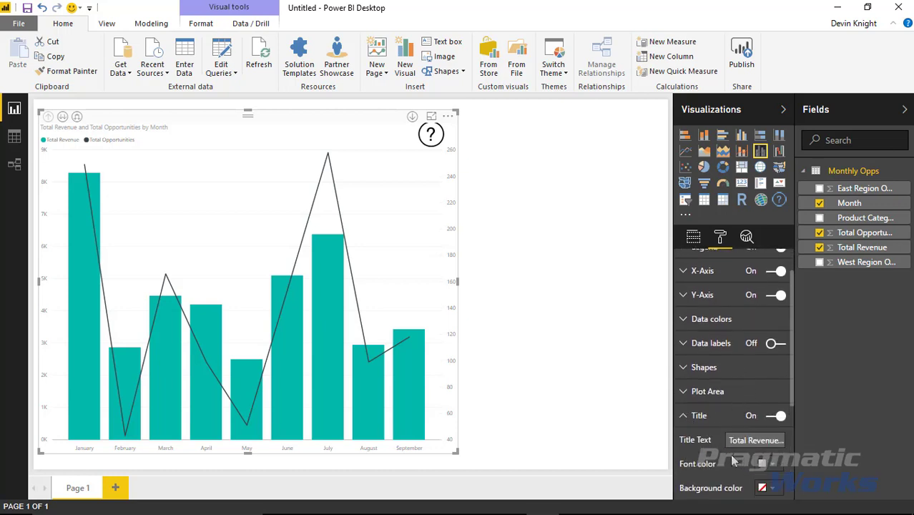
click(501, 198)
- Move the question-mark visual into the empty space right of the chart
click(424, 127)
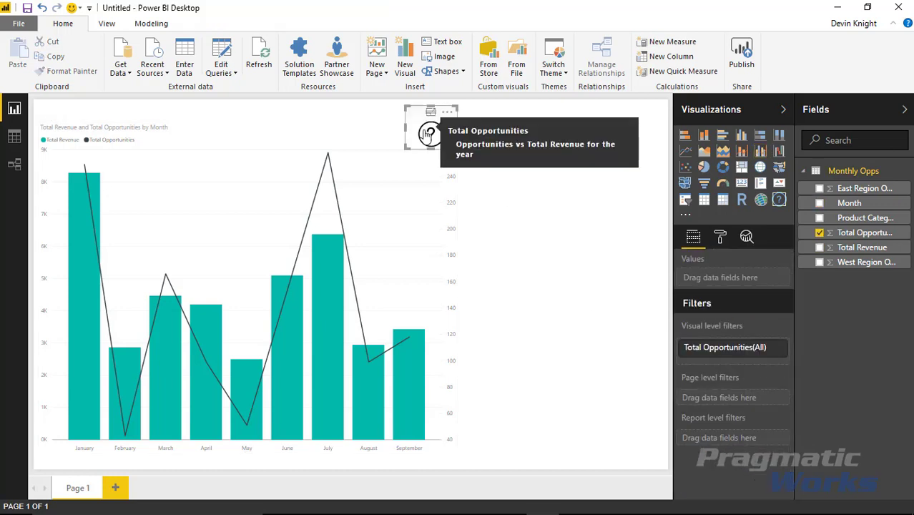
drag(420, 123, 491, 275)
mouse_move(526, 245)
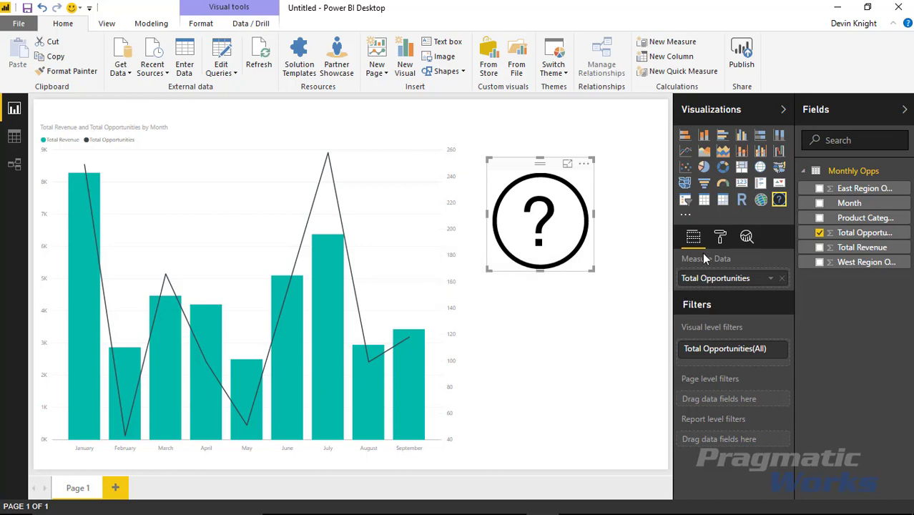
- Turn Measure Tooltip on and verify hovering shows Total Opportunities 1237
click(721, 238)
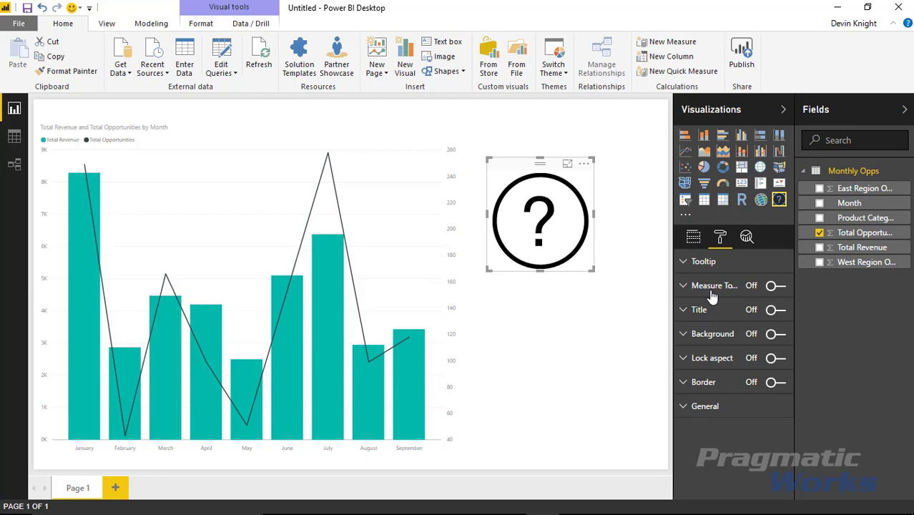
click(777, 286)
mouse_move(544, 218)
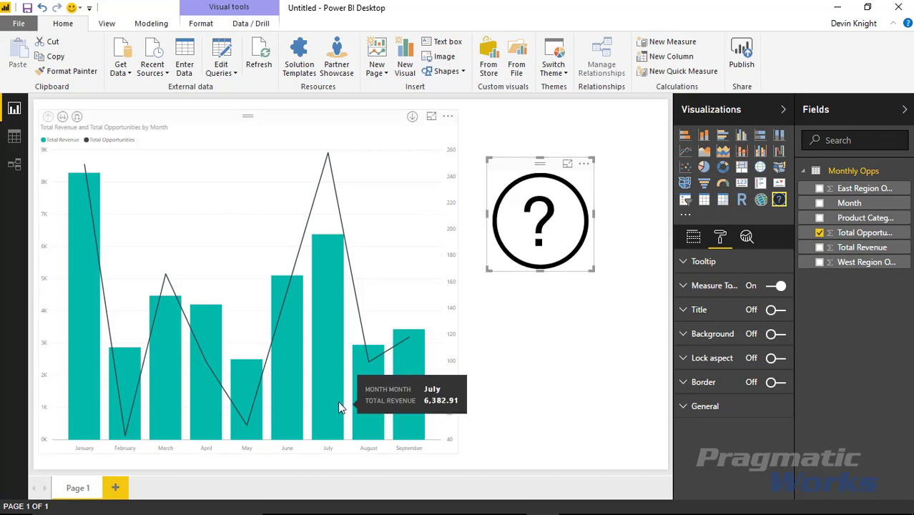
mouse_move(328, 160)
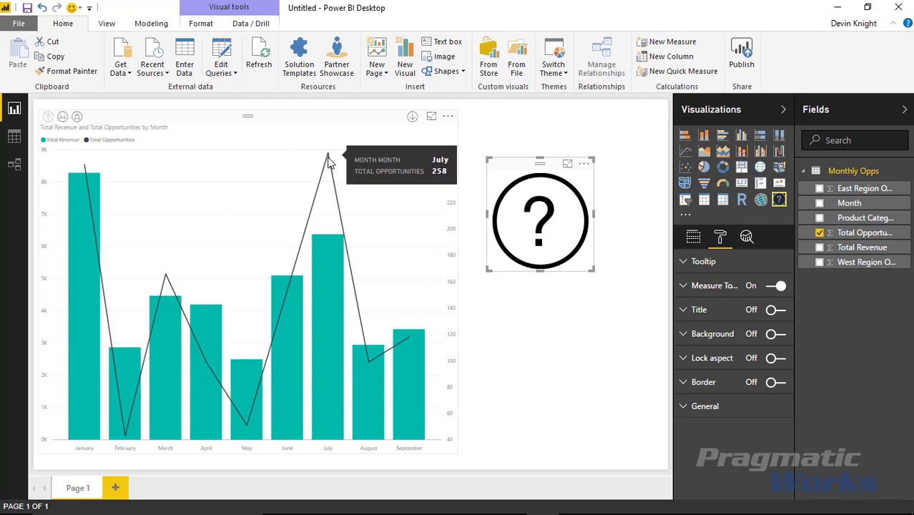
mouse_move(590, 244)
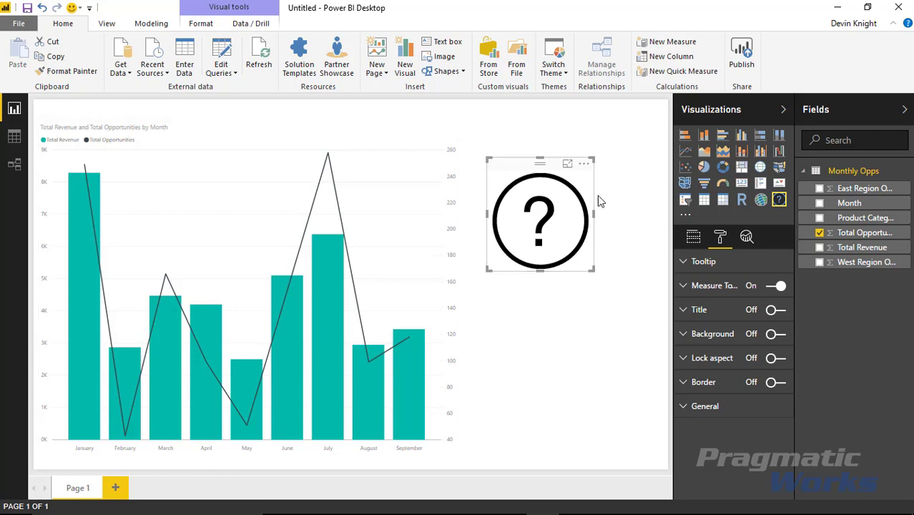
click(621, 166)
click(740, 185)
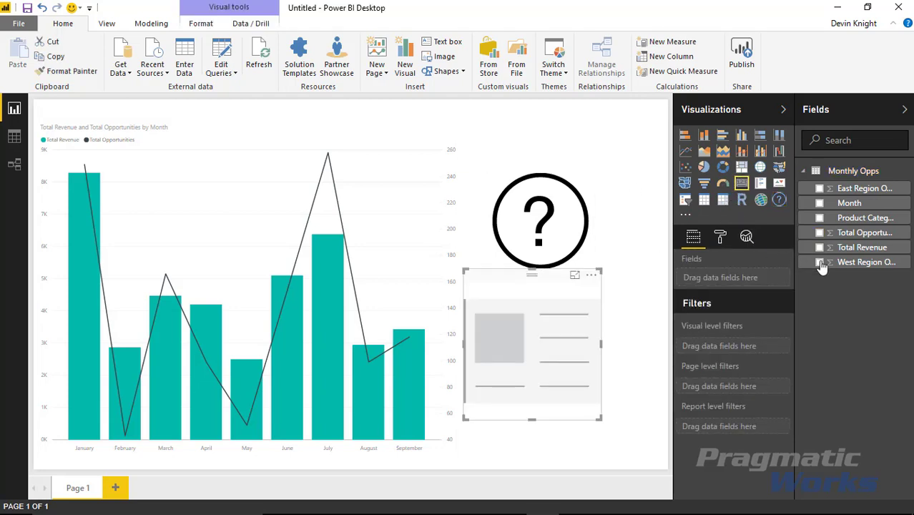
click(819, 233)
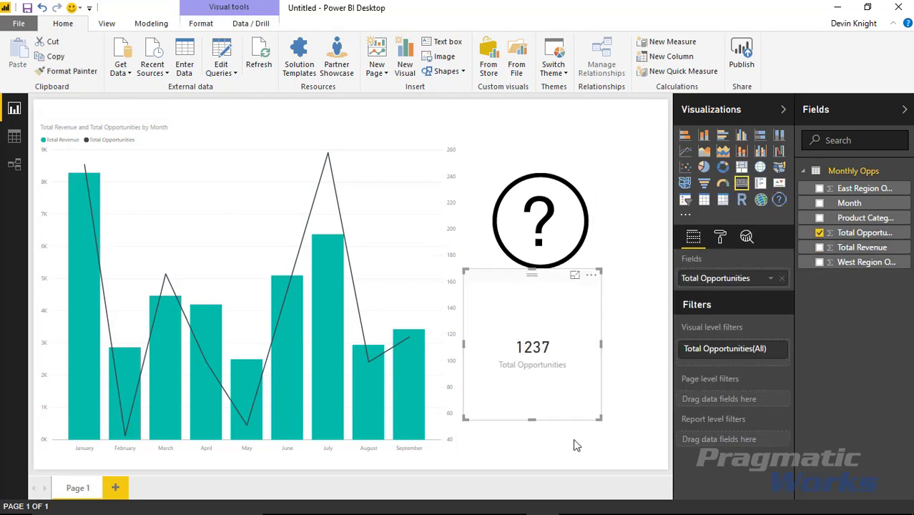
drag(599, 417, 622, 414)
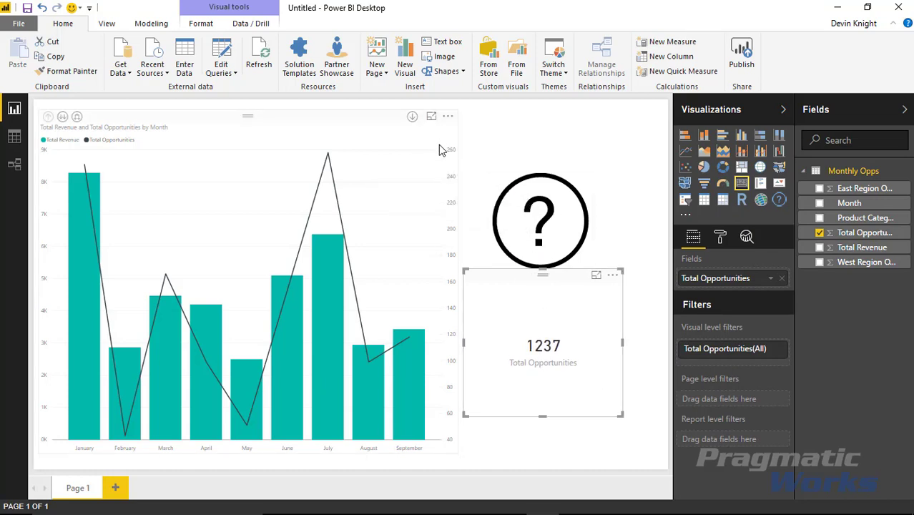
key(Delete)
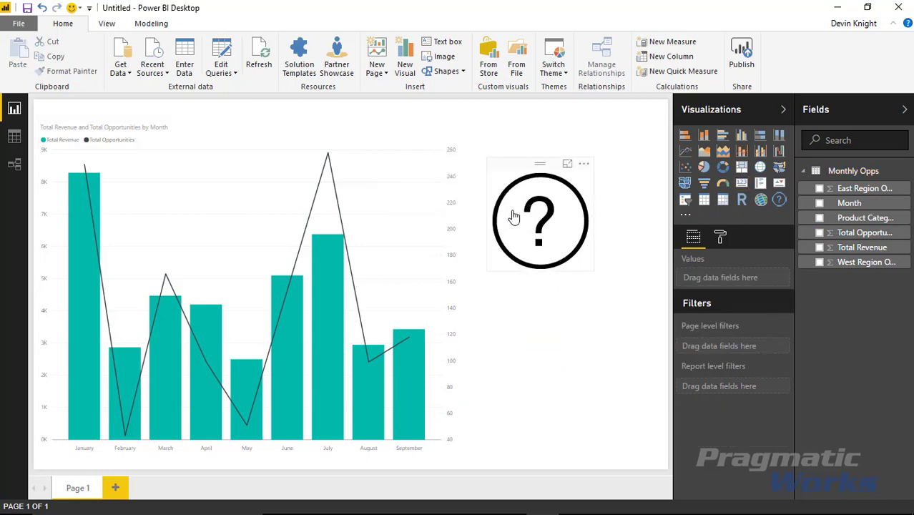
- Review the question-mark visual's Measure Tooltip display units, leaving 0 decimals and Auto units
click(578, 207)
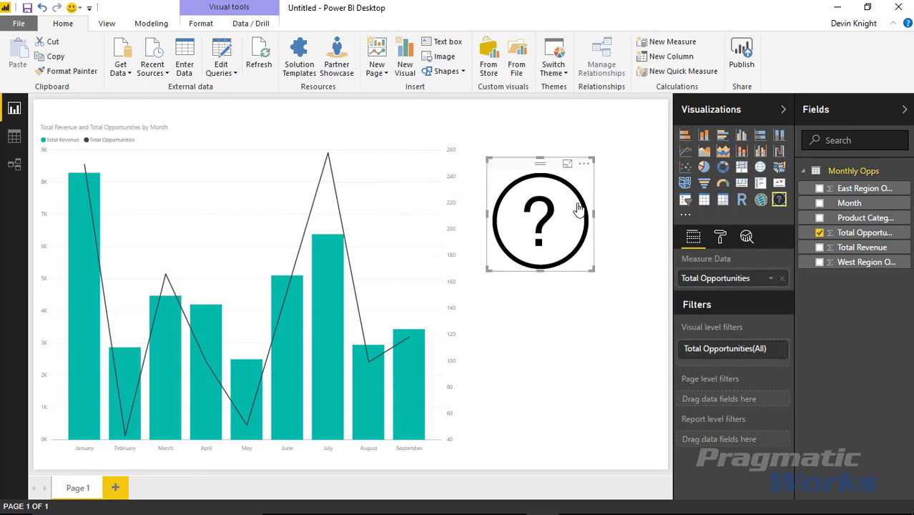
click(720, 241)
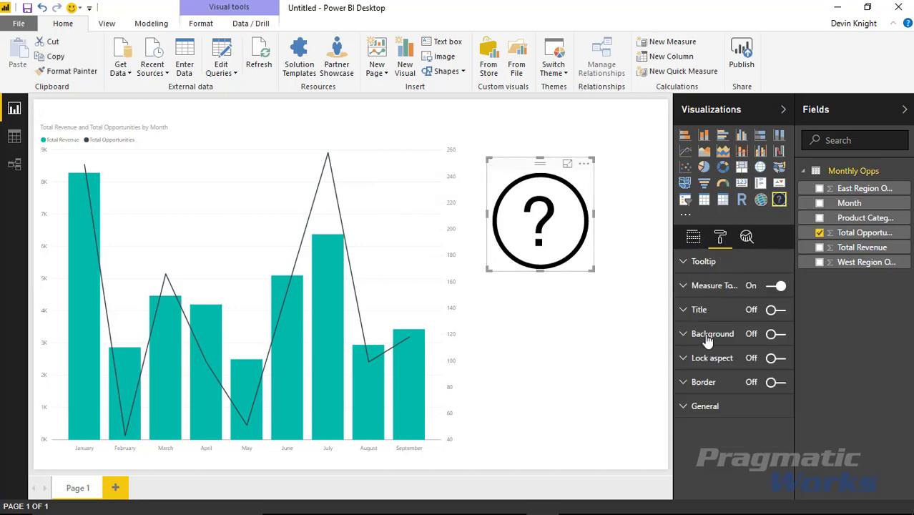
click(685, 287)
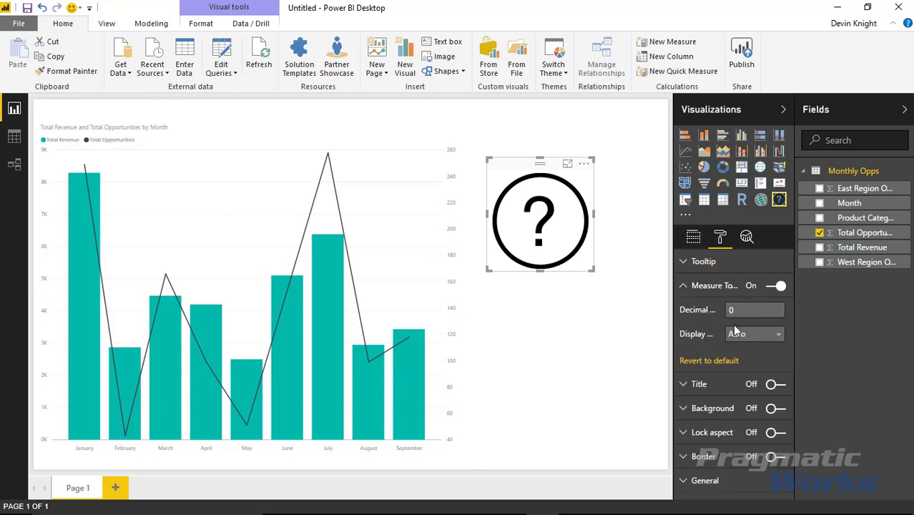
mouse_move(534, 243)
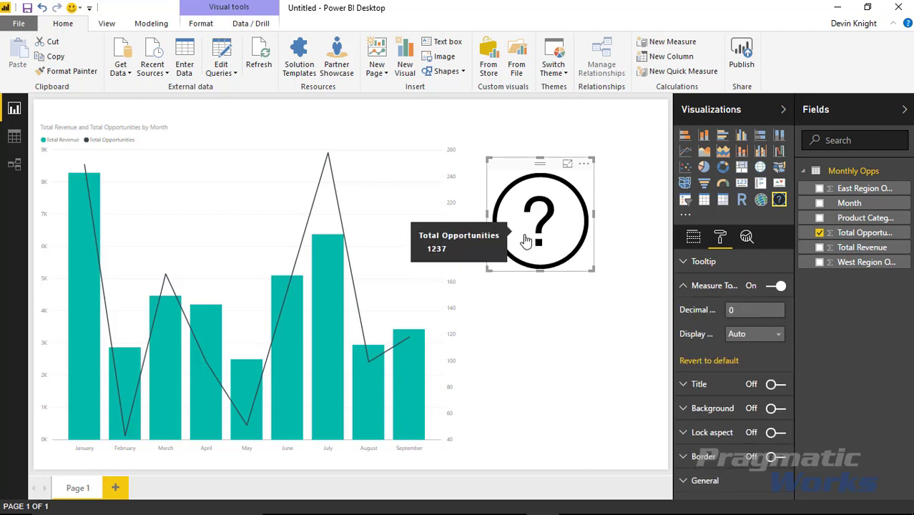
click(754, 334)
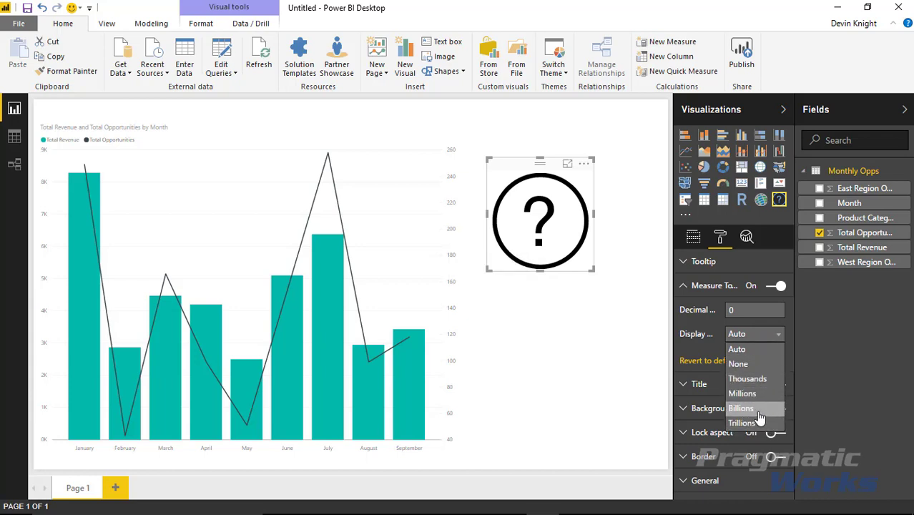
click(682, 288)
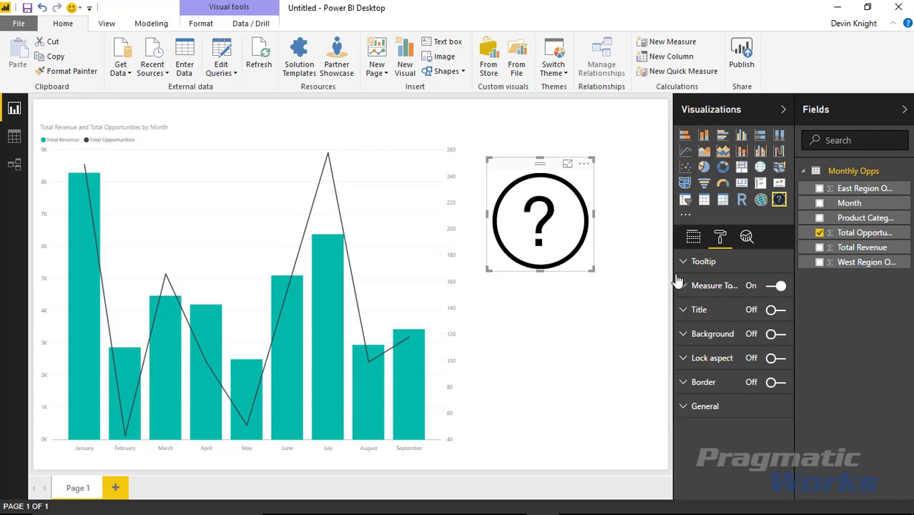
mouse_move(520, 226)
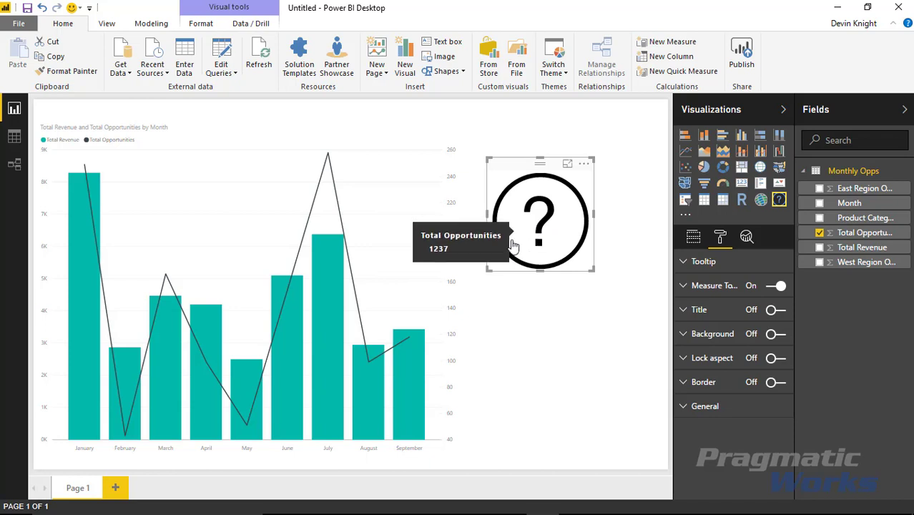
- Paste a blue info-icon PNG link into the tooltip's Image URL
click(692, 266)
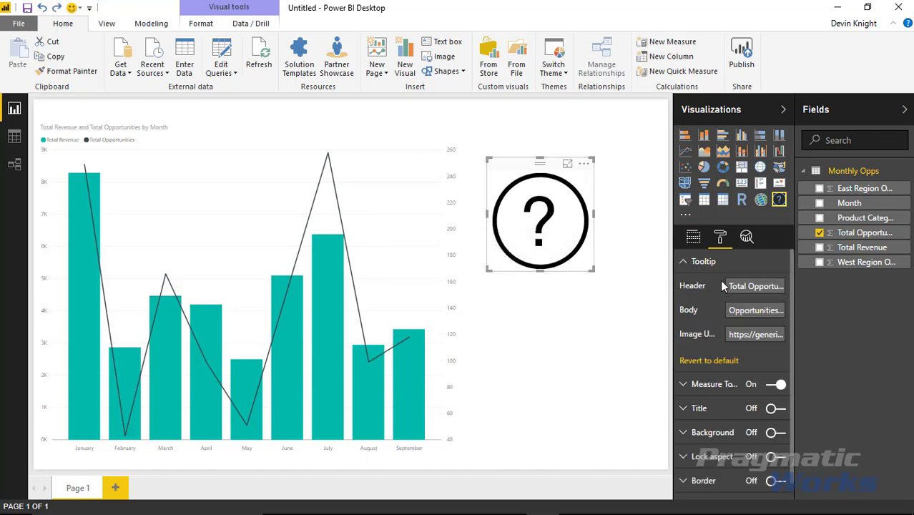
key(ctrl+v)
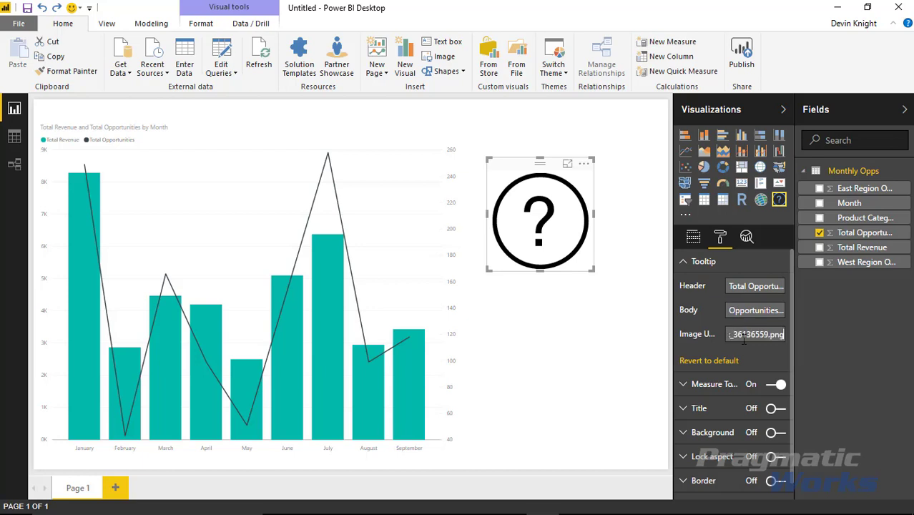
click(756, 310)
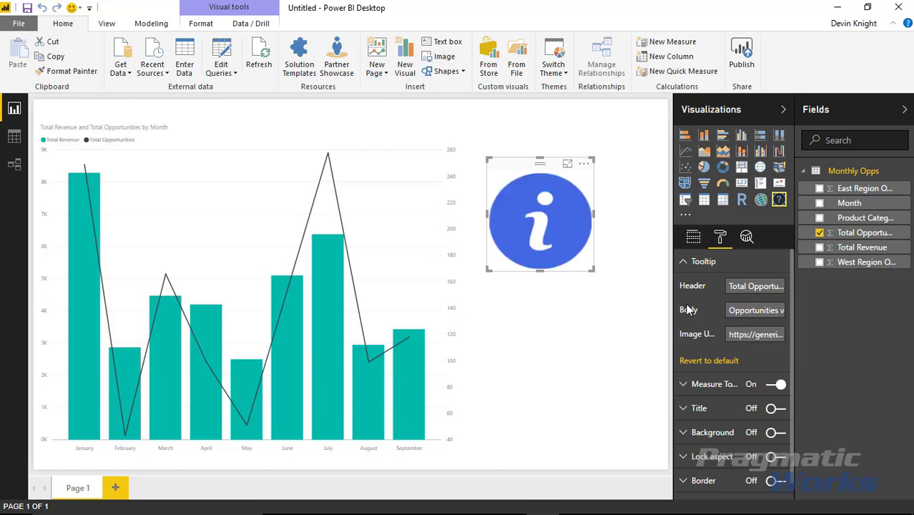
mouse_move(560, 236)
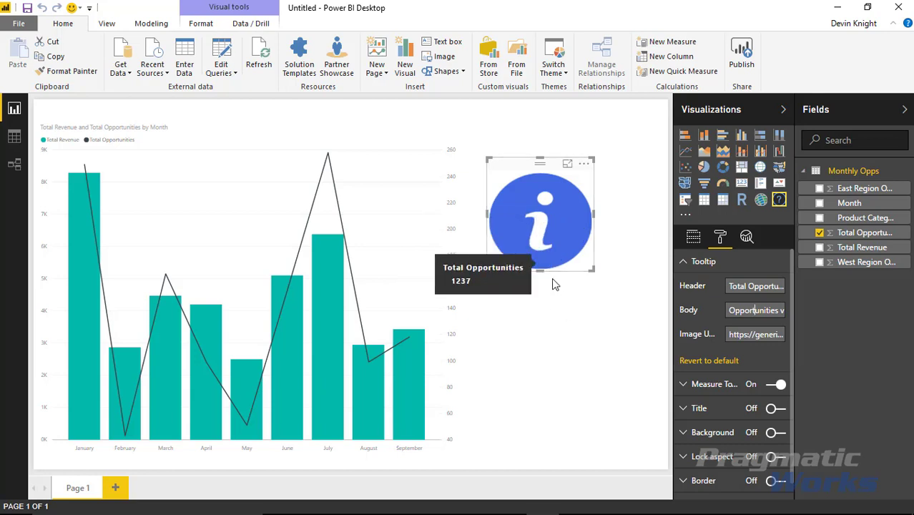
- Shrink the blue info-icon visual down to a small icon size
drag(592, 270, 575, 243)
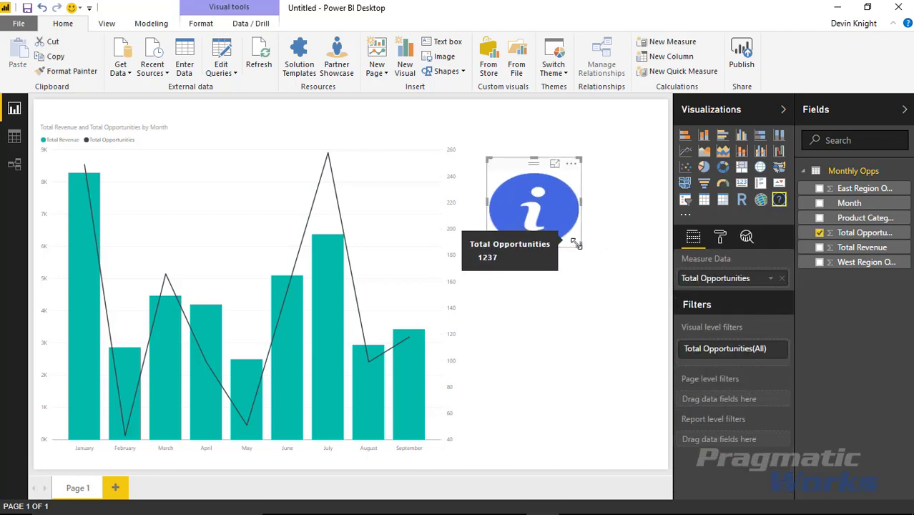
click(580, 251)
click(581, 251)
drag(581, 252, 511, 199)
click(511, 199)
- Position the info icon on the revenue chart's top-right corner, still showing Total Opportunities 1237
click(493, 165)
drag(493, 165, 430, 121)
click(565, 260)
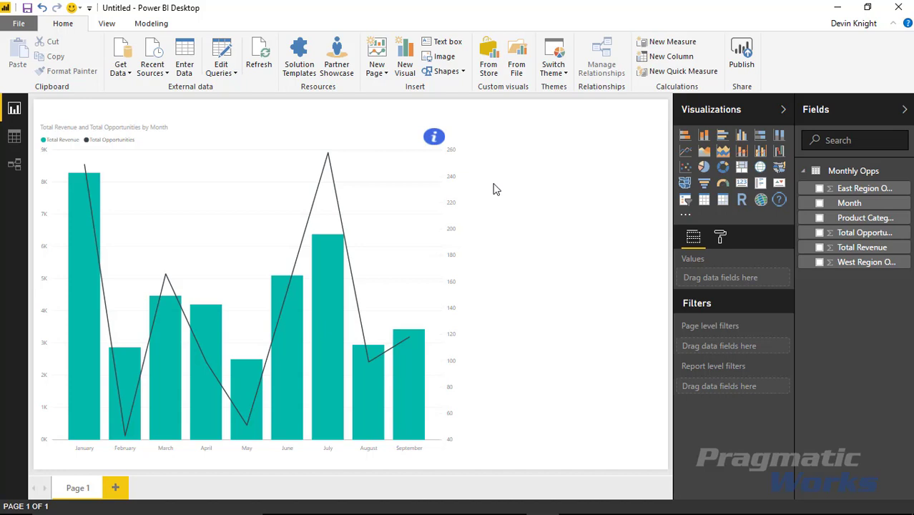
mouse_move(437, 143)
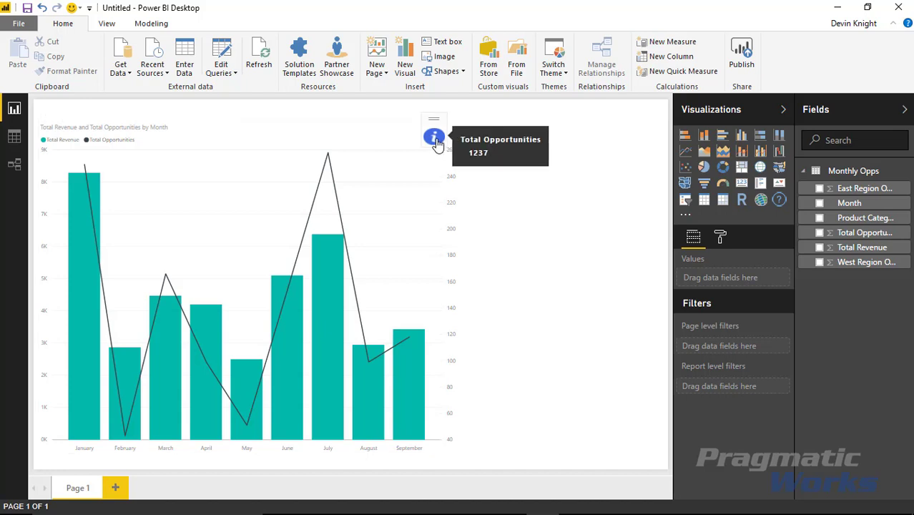